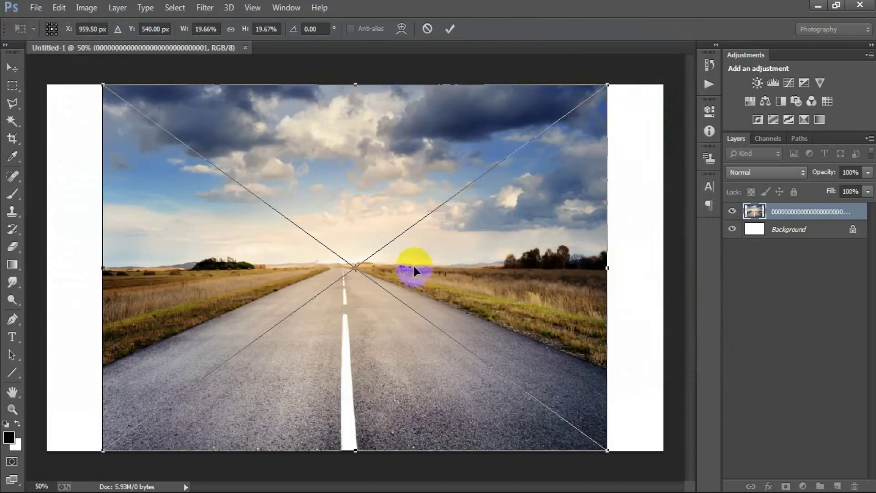
- Scale the placed road photo proportionally until it fills the canvas width, and rasterize its layer
drag(608, 451, 673, 481)
click(450, 31)
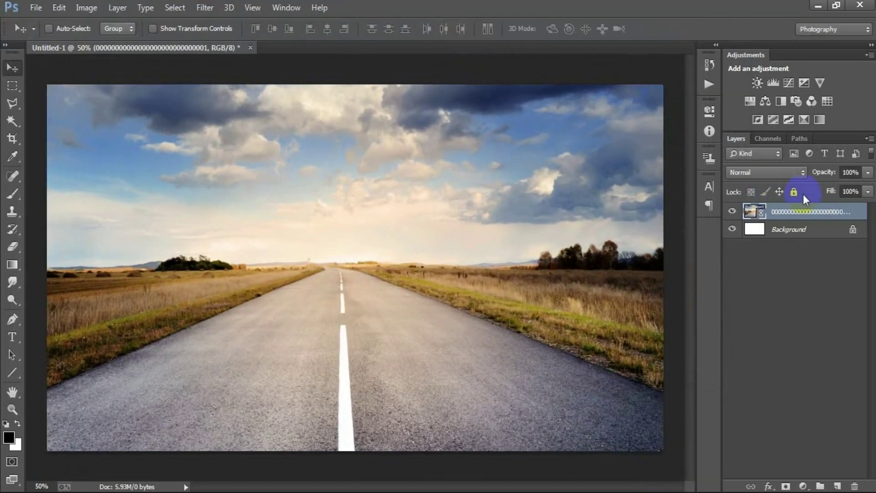
right_click(806, 213)
click(597, 253)
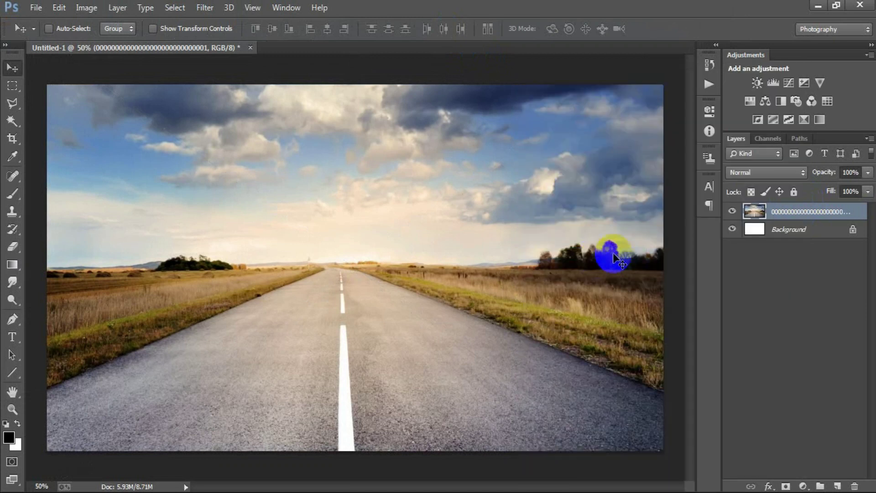
- Duplicate the road photo layer and hide the upper copy, leaving the original visible and active
click(732, 211)
click(732, 211)
key(ctrl+j)
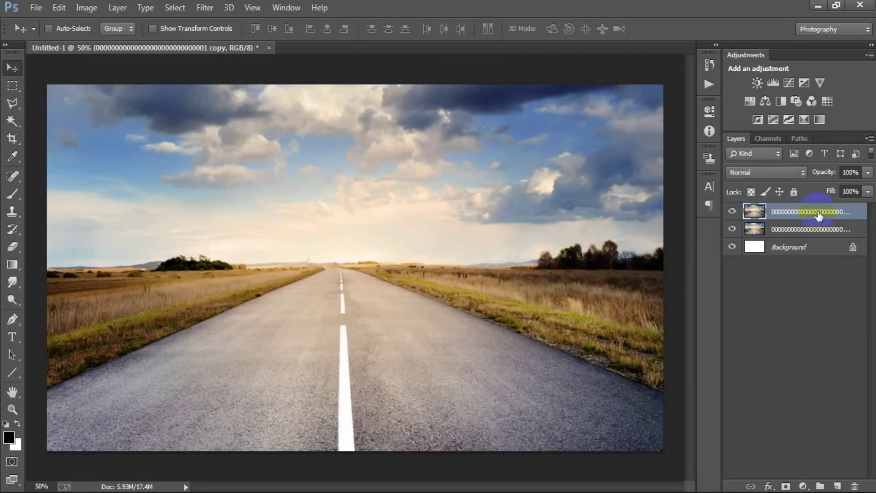
click(733, 210)
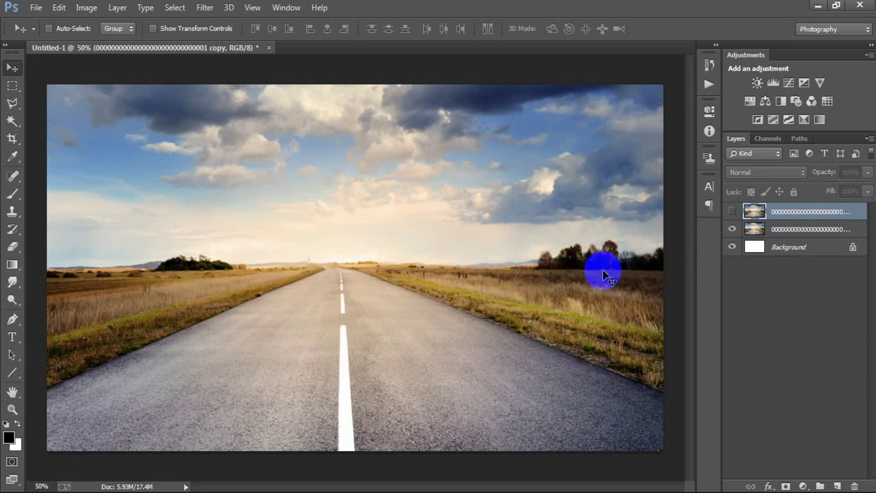
click(804, 237)
click(733, 230)
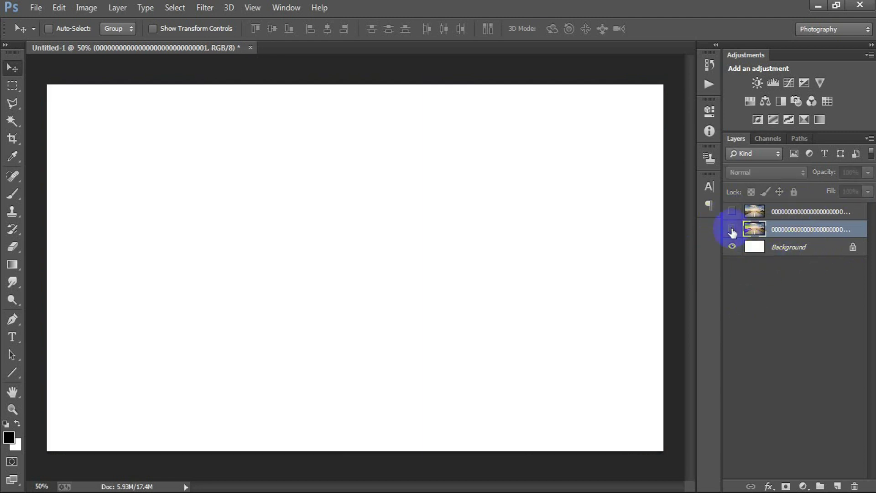
click(732, 229)
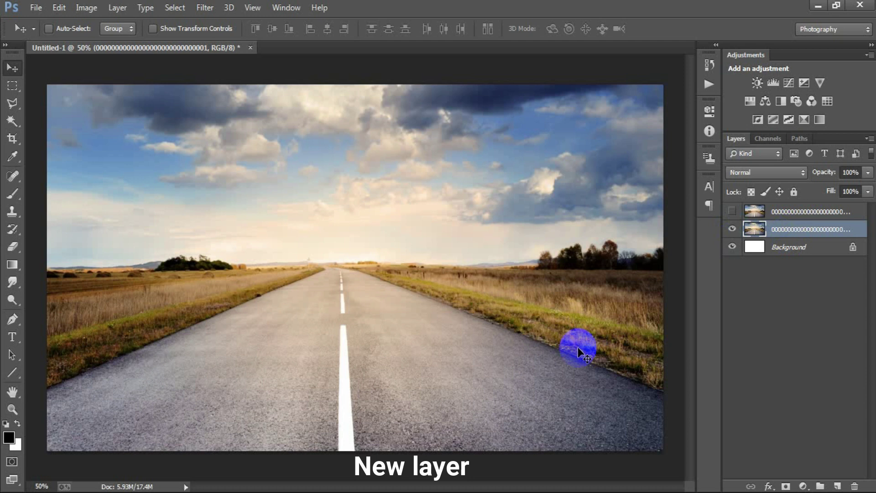
- Add a new layer above the original road photo and enter the white text LIGHT over the far end of the road
click(838, 487)
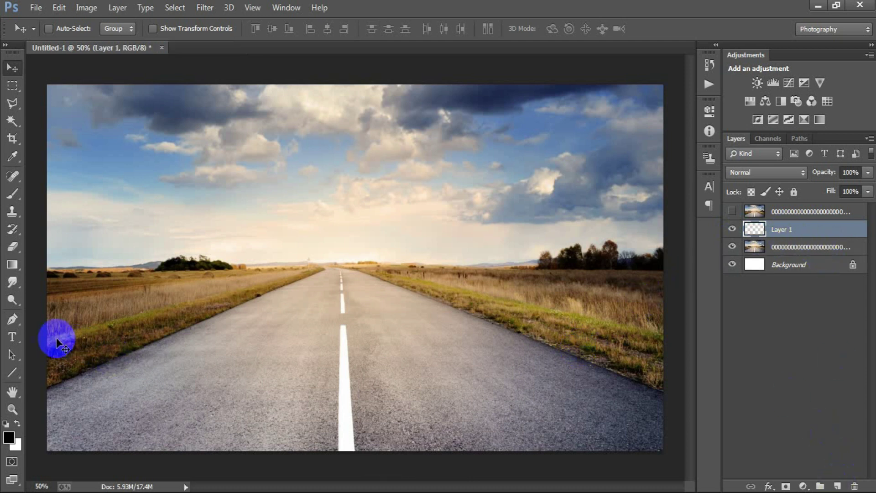
click(12, 336)
click(311, 291)
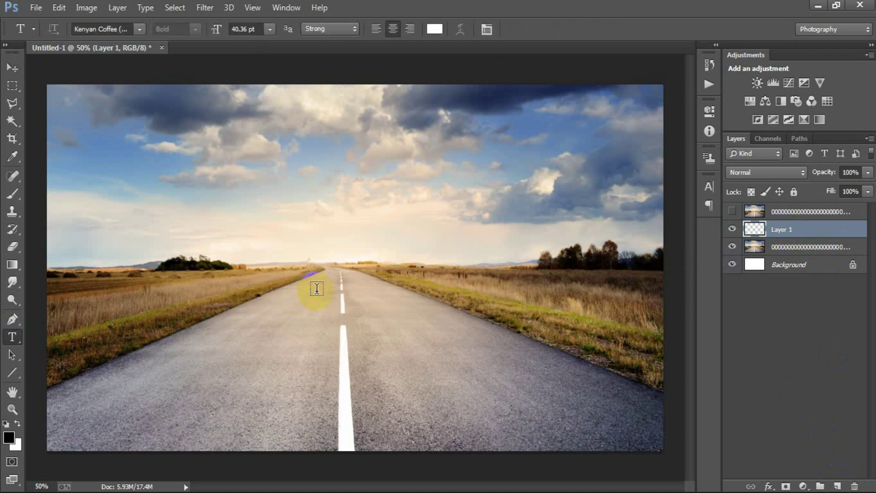
text(LIGHT)
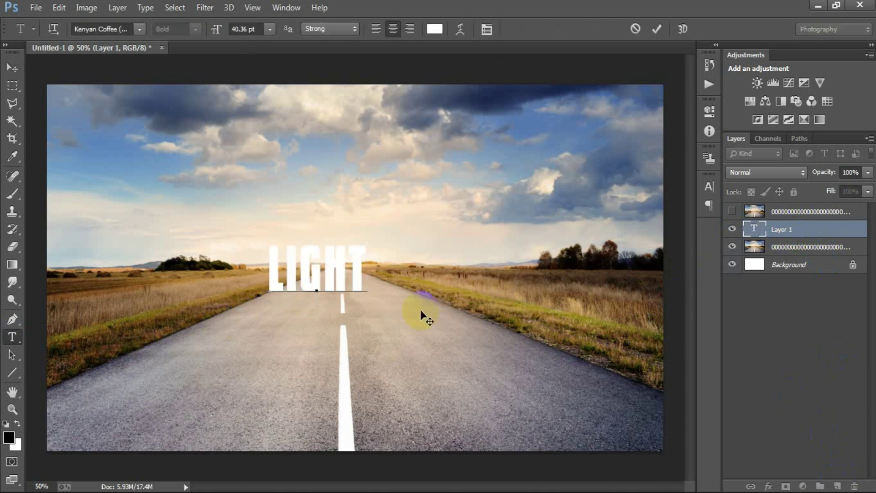
- Enlarge the LIGHT text to about 187% height and roughly 220% width, centred over the road's vanishing point, and rasterize its layer
click(13, 68)
drag(314, 273, 333, 278)
key(ctrl+t)
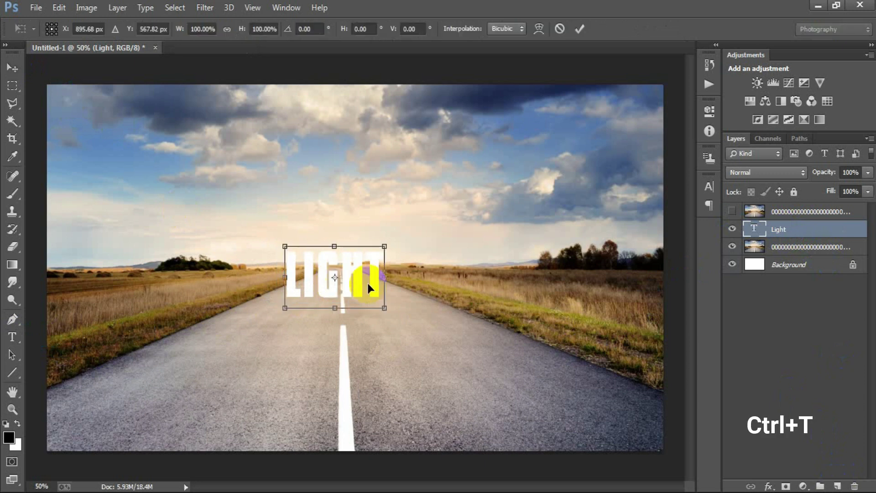
drag(386, 309, 426, 330)
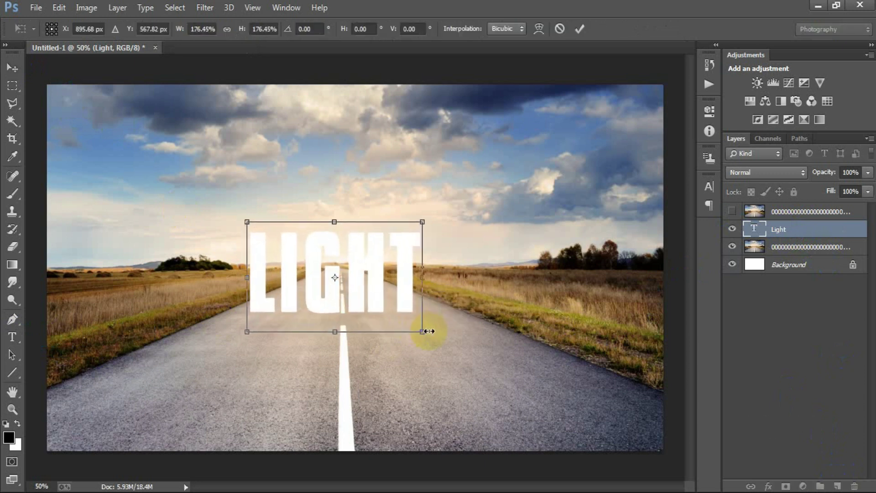
drag(423, 276, 439, 277)
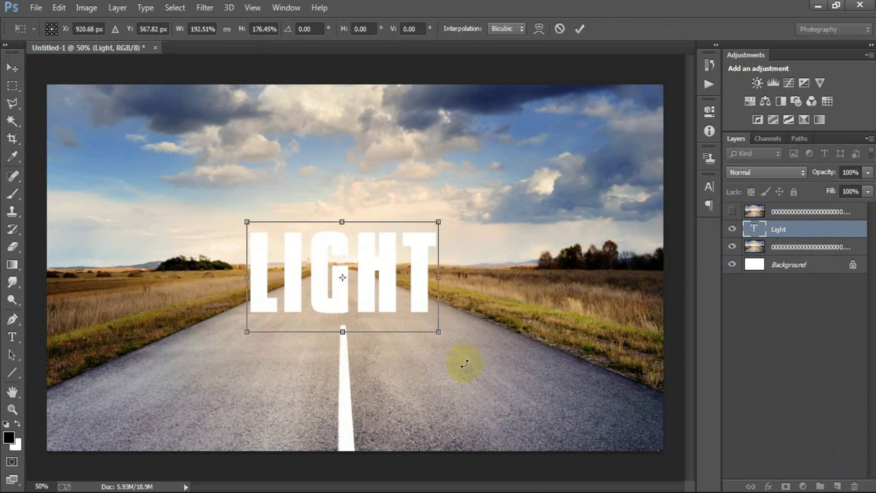
drag(441, 334, 446, 338)
drag(402, 299, 454, 274)
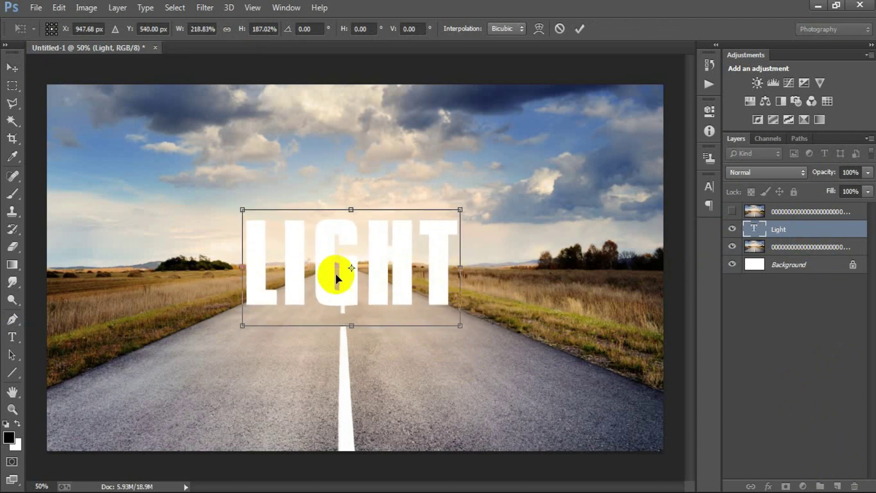
drag(242, 267, 237, 267)
click(578, 30)
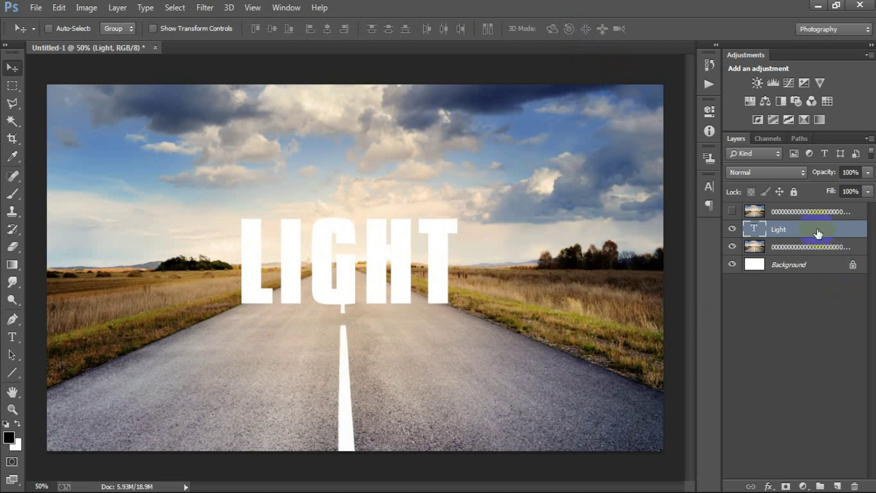
right_click(788, 235)
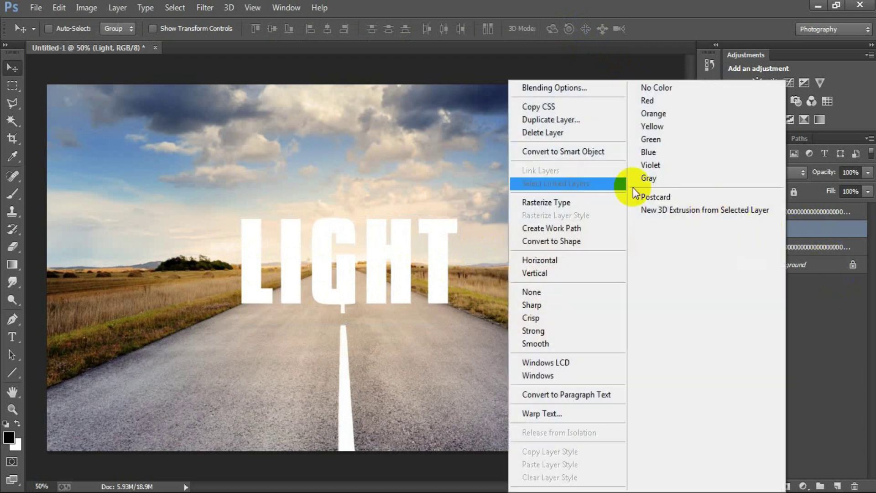
click(574, 204)
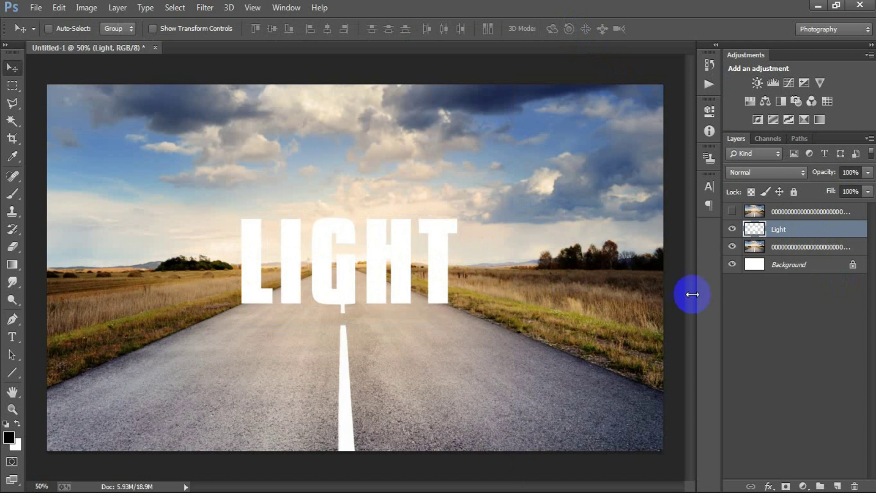
- Add a Hue/Saturation adjustment layer above the original road photo with Saturation -46 and Lightness -60
click(753, 248)
click(732, 247)
click(732, 246)
click(732, 247)
click(732, 247)
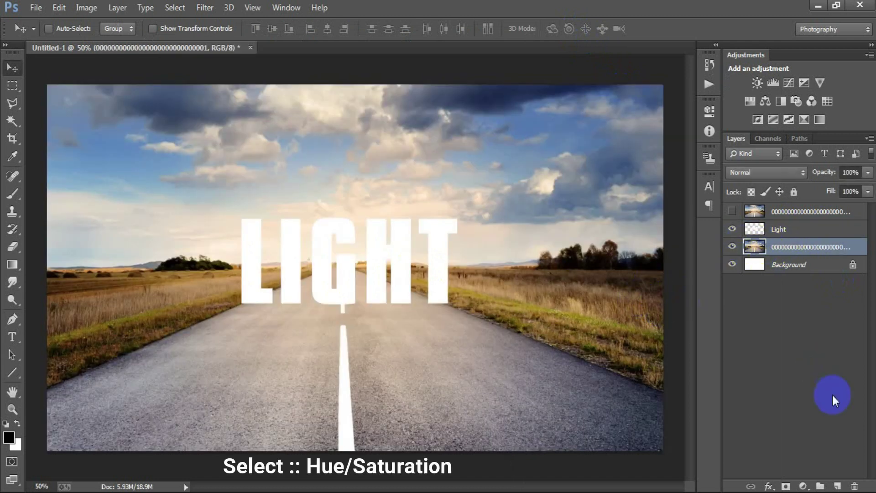
click(803, 486)
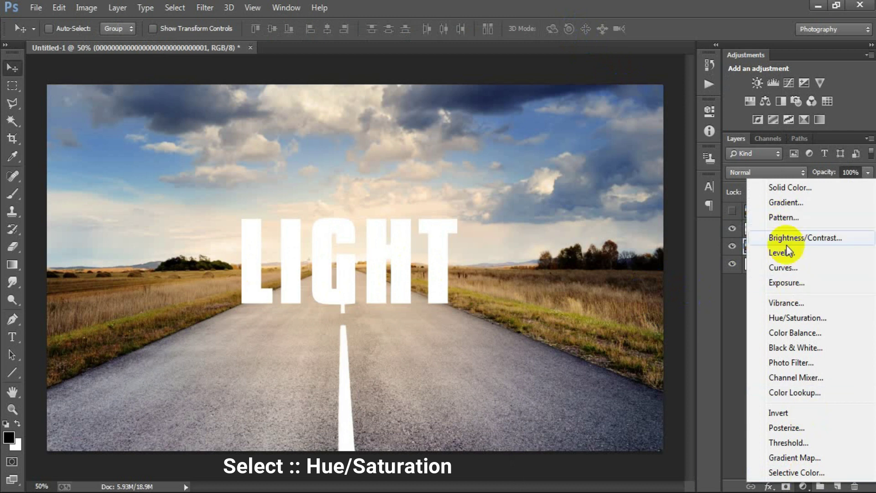
click(775, 318)
click(677, 209)
text(-46)
click(665, 237)
text(-60)
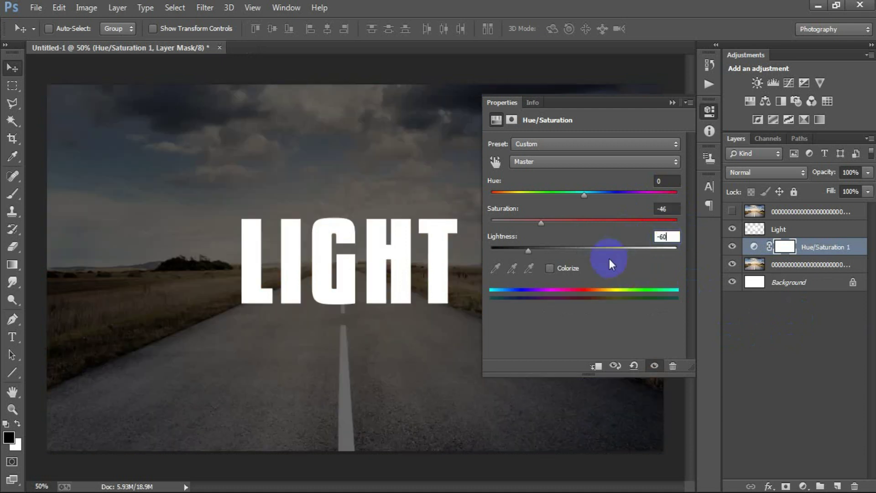
click(671, 103)
- Duplicate the rasterized Light layer
click(757, 230)
click(732, 229)
click(733, 230)
key(ctrl+j)
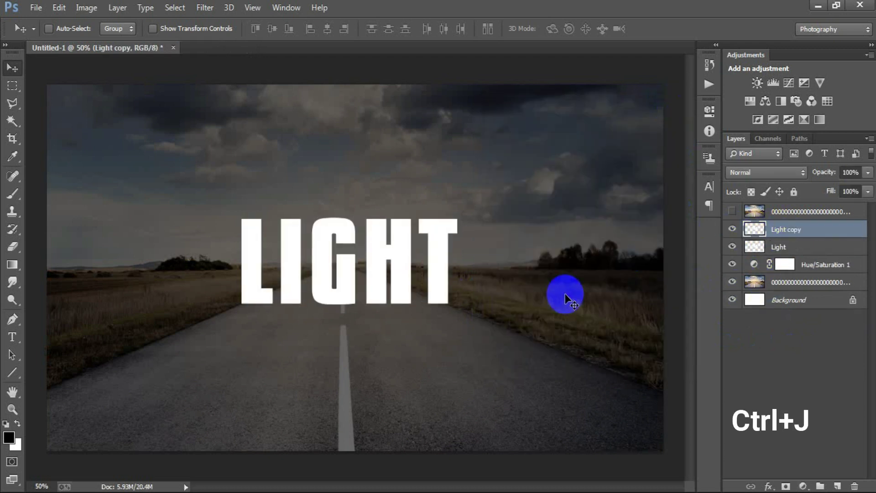
- Flip the lower Light layer vertically and place it directly beneath the upright text so their baselines meet
click(781, 247)
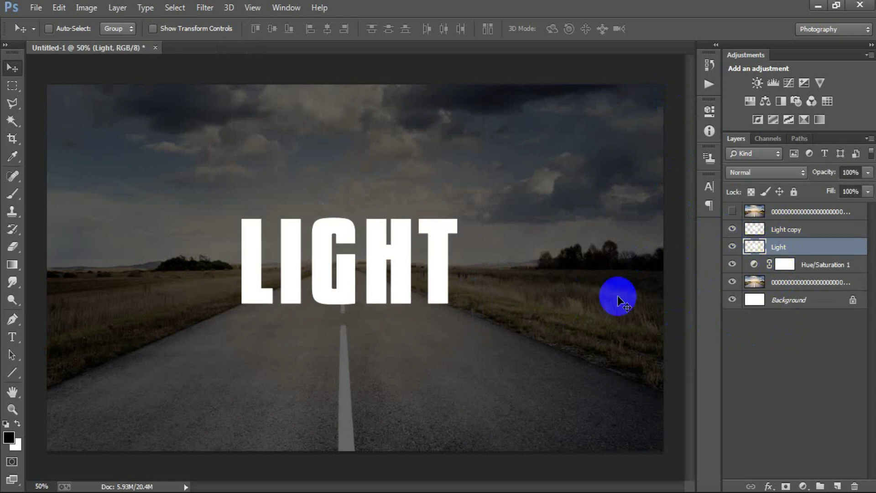
key(ctrl+t)
right_click(405, 311)
click(436, 267)
drag(369, 264, 368, 337)
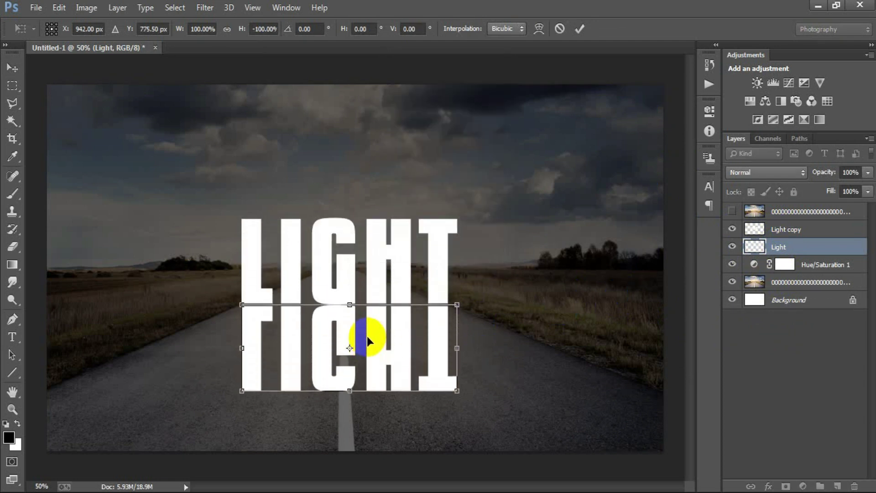
click(579, 30)
key(Up)
key(Up)
key(Up)
key(Up)
key(Up)
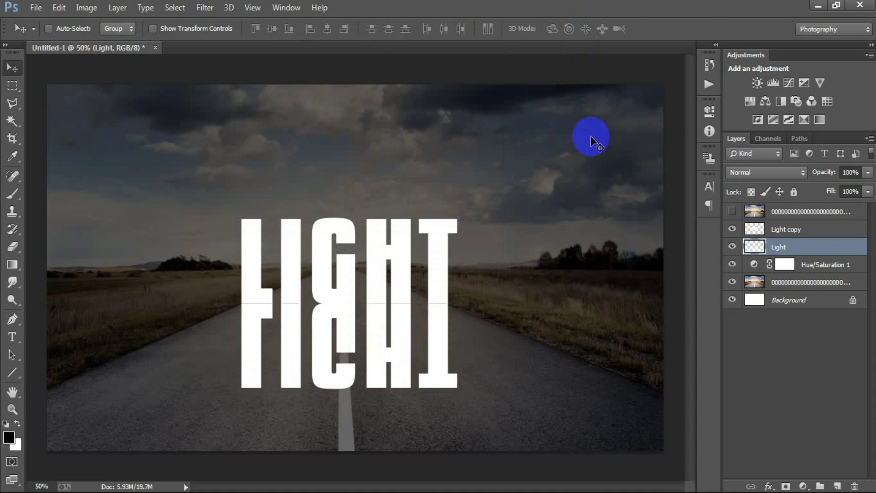
- Apply a Perspective transform to the flipped Light layer, spreading its lower edge symmetrically across the road at about 64.9°
key(ctrl+t)
right_click(417, 329)
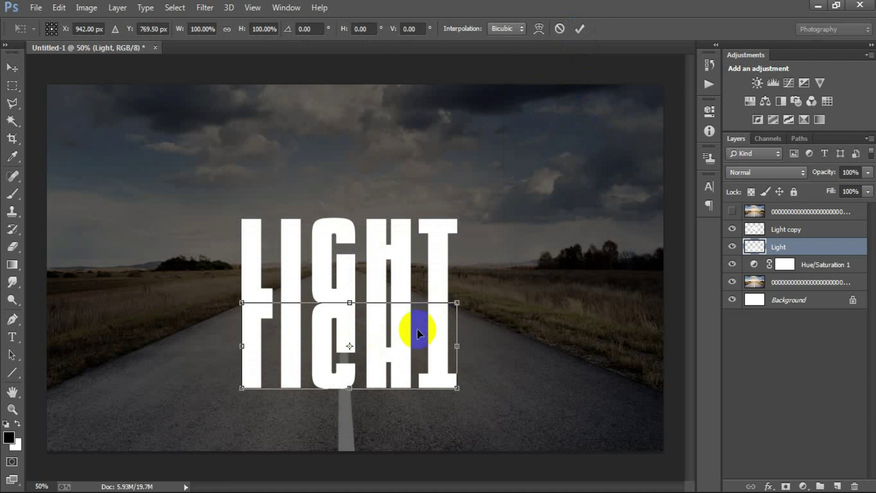
click(482, 427)
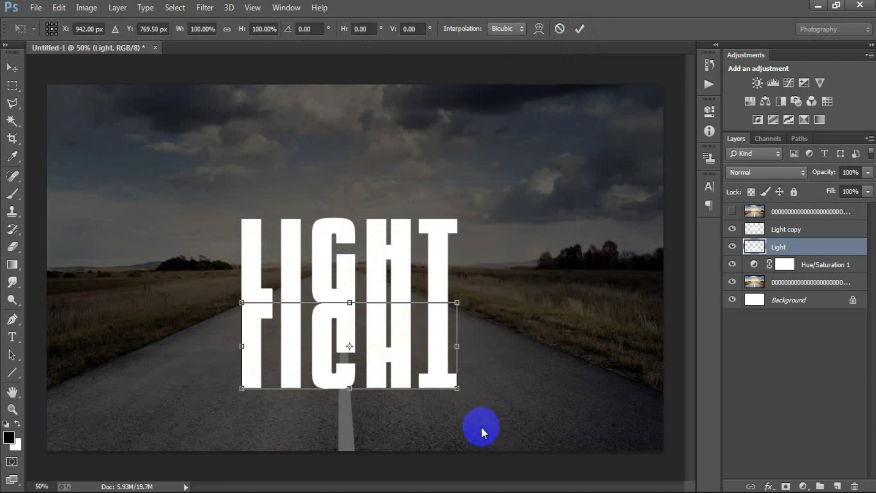
drag(461, 389, 488, 429)
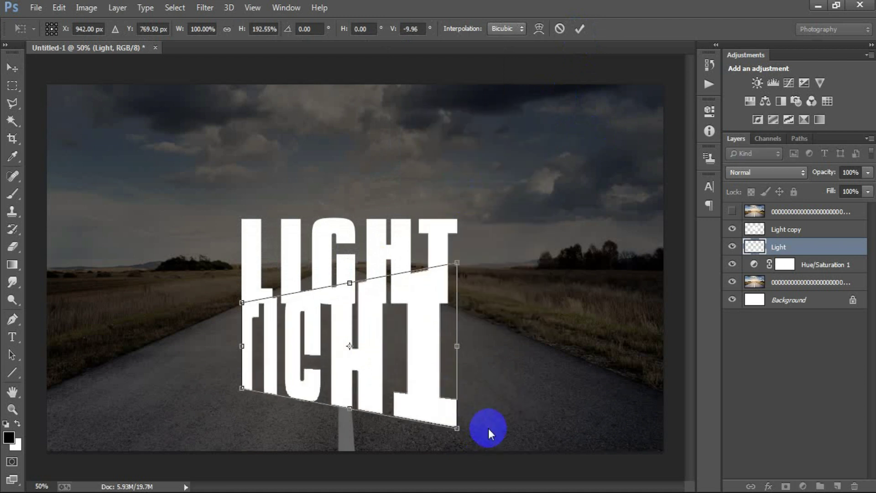
key(ctrl+z)
drag(457, 389, 631, 459)
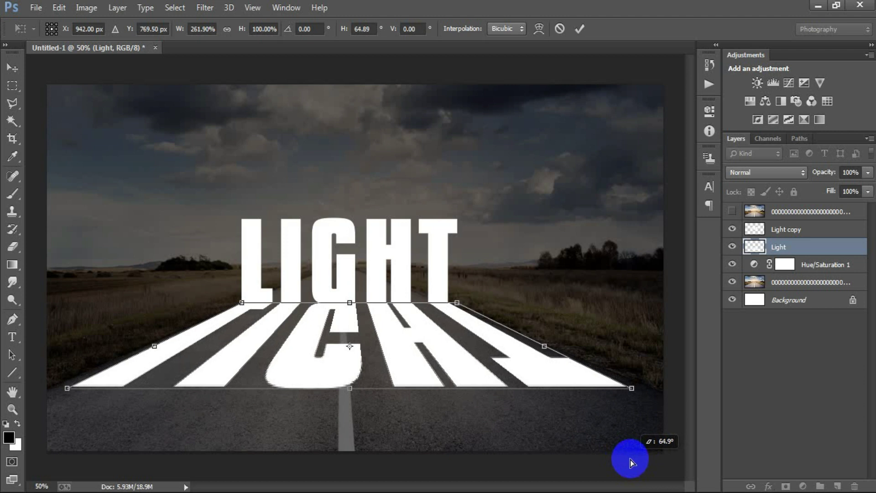
click(578, 29)
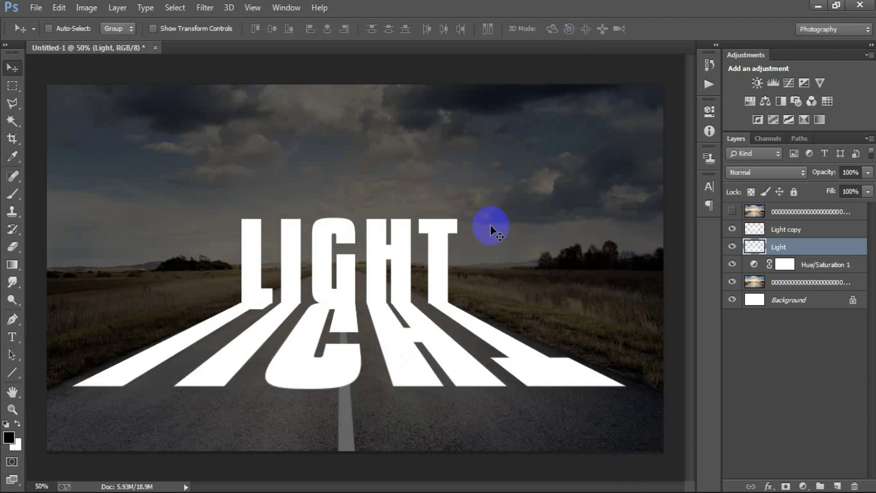
- Stretch the flipped Light layer downward until its letters run slightly past the canvas's lower edge, keeping its upper edge fixed
key(ctrl+t)
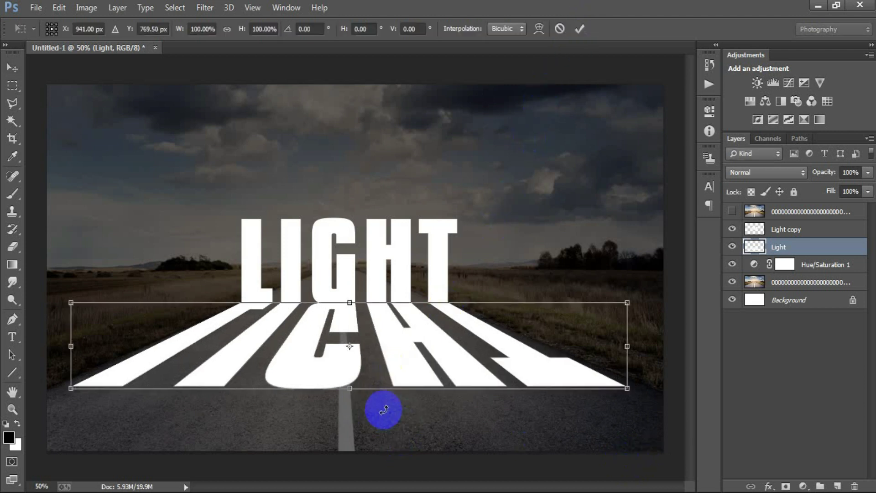
drag(352, 393, 348, 450)
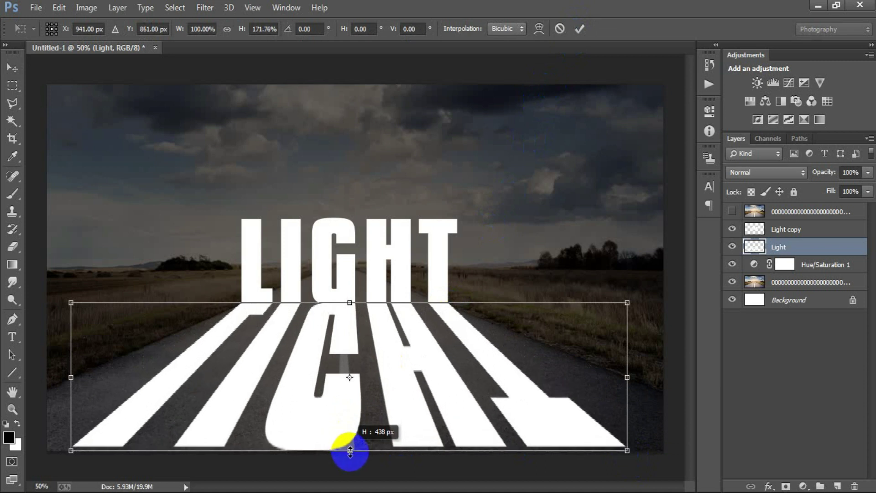
drag(351, 450, 350, 452)
click(579, 29)
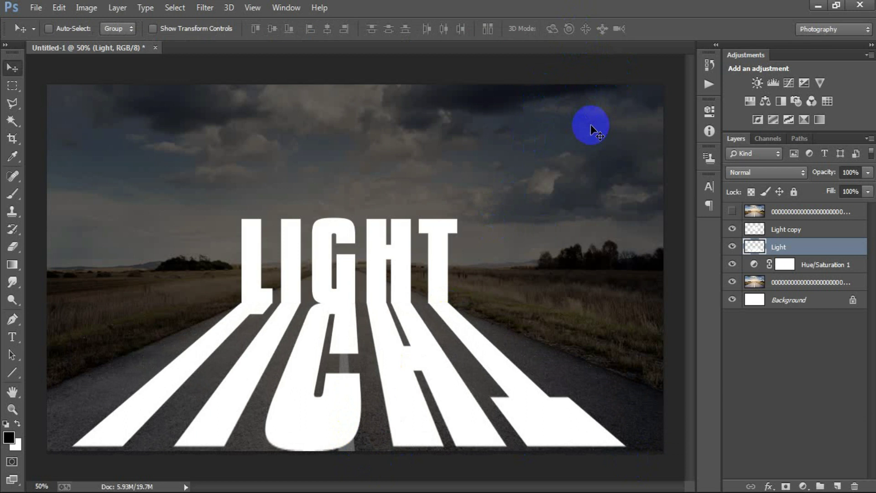
key(ctrl+t)
drag(349, 454, 350, 460)
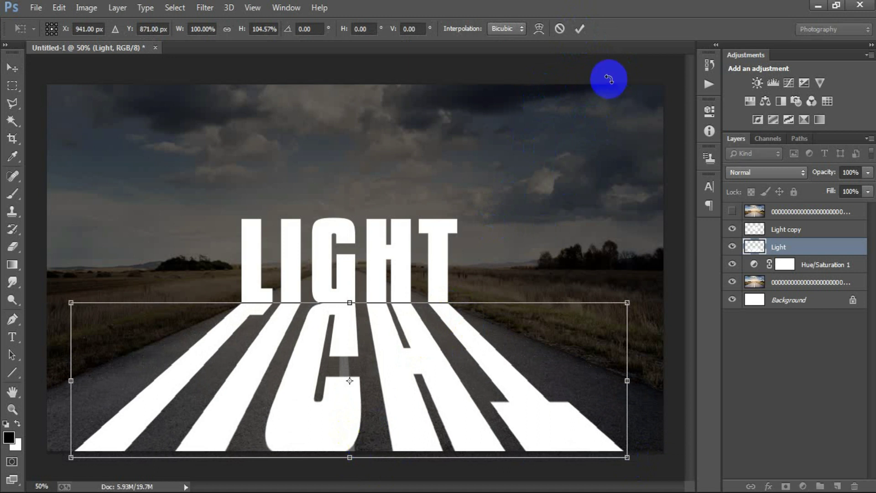
click(579, 30)
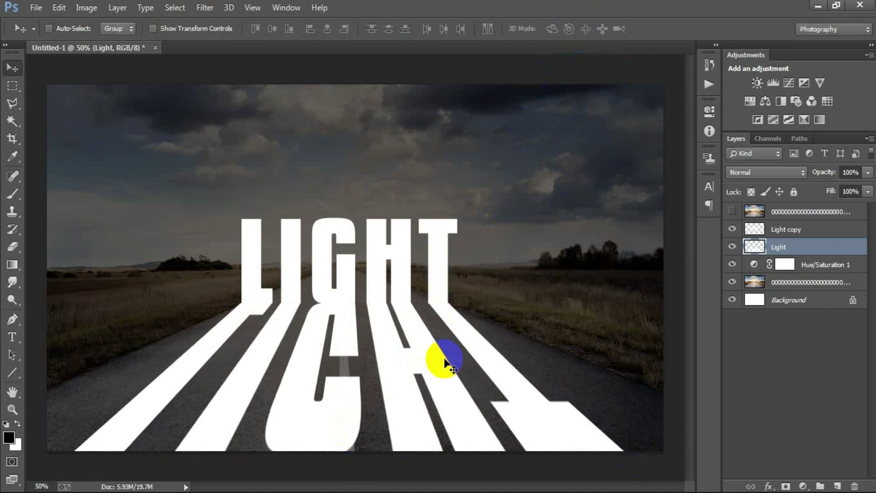
- Select the uppermost road photo copy and make it visible again
click(821, 234)
click(733, 229)
click(732, 228)
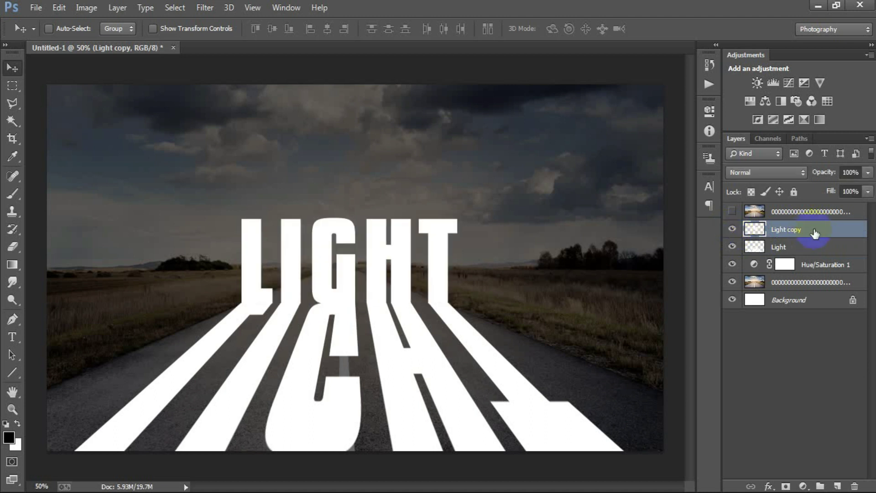
click(840, 211)
click(732, 211)
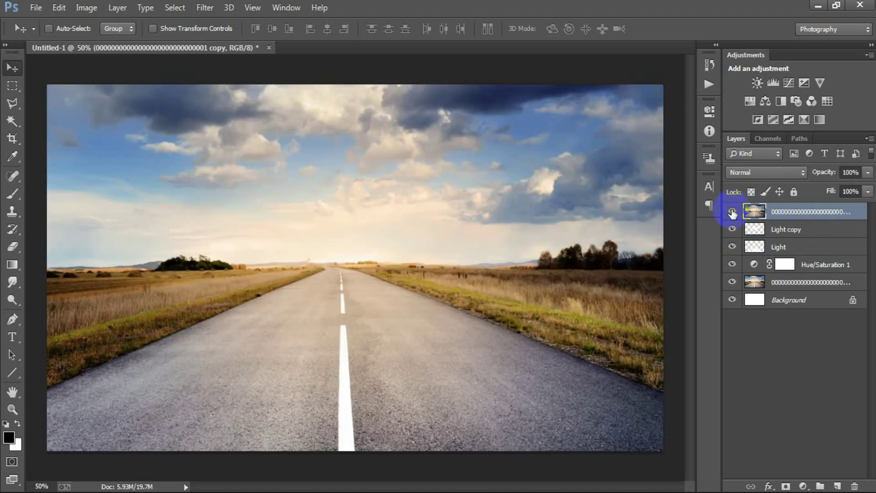
- Clip the uppermost road photo copy to the Light copy layer, and select the Light copy layer
right_click(841, 215)
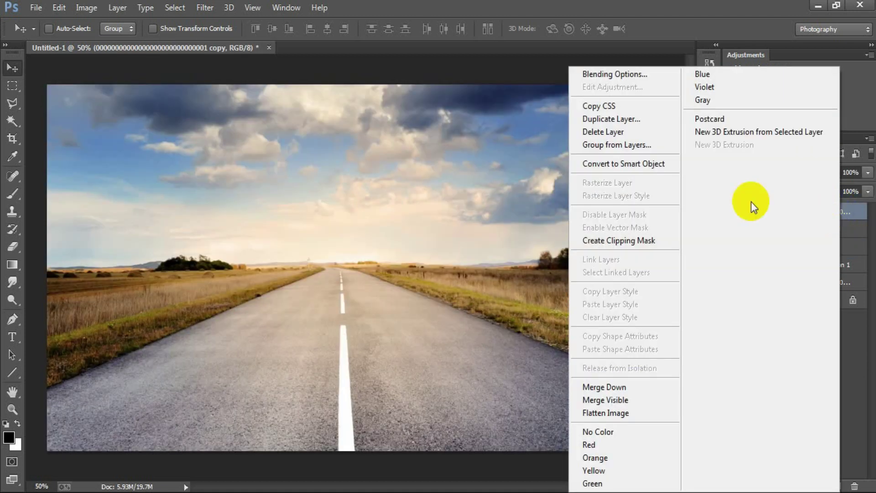
click(645, 240)
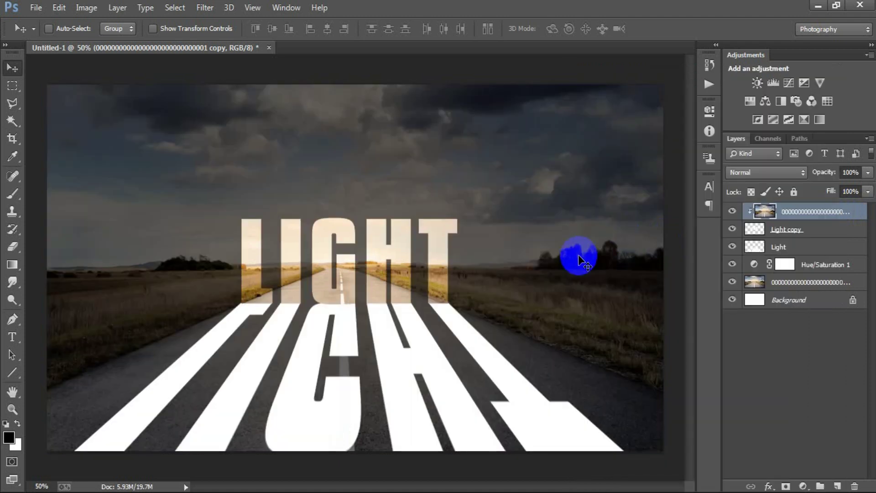
click(739, 232)
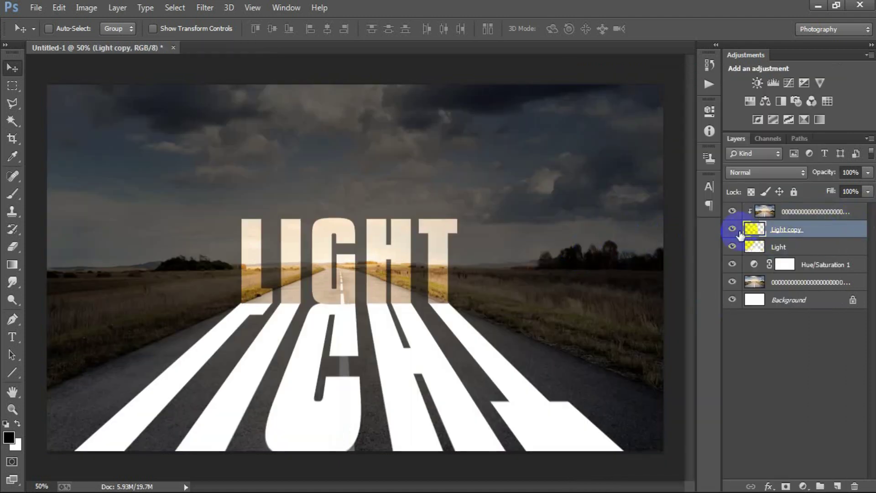
click(733, 230)
click(733, 229)
click(733, 229)
- Add a white outside stroke of 2 px to the Light copy layer
double_click(858, 231)
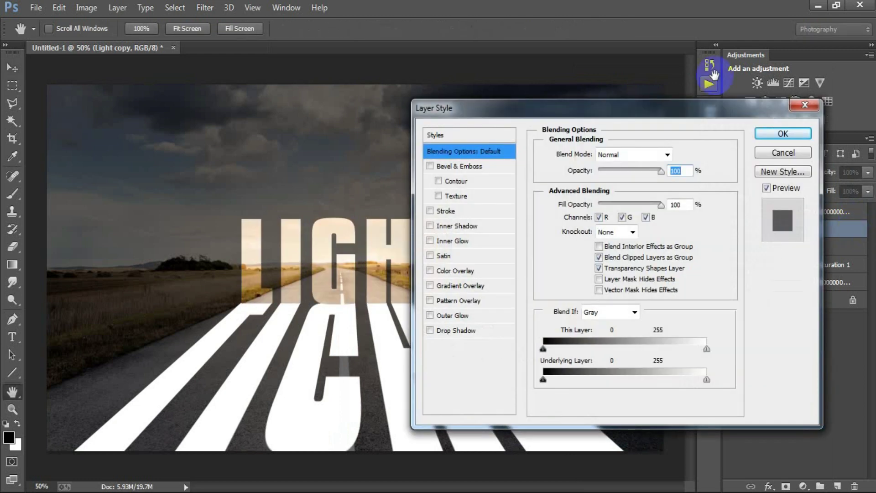
drag(505, 107, 379, 96)
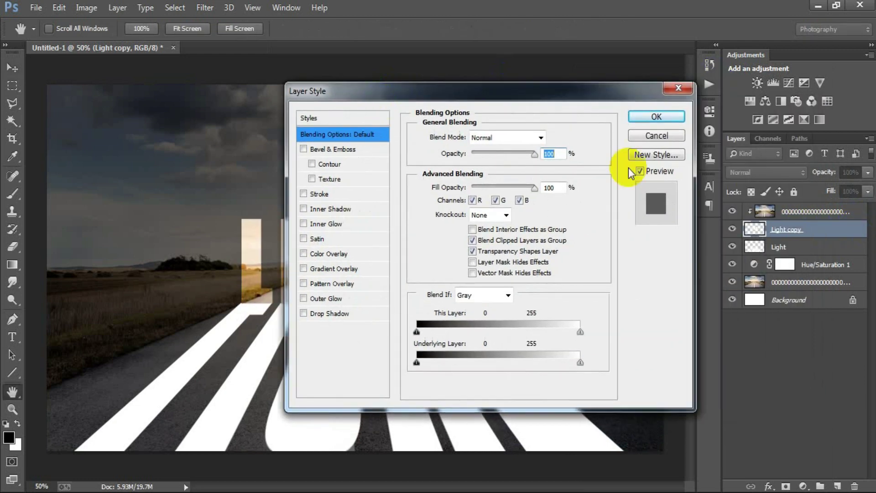
click(330, 194)
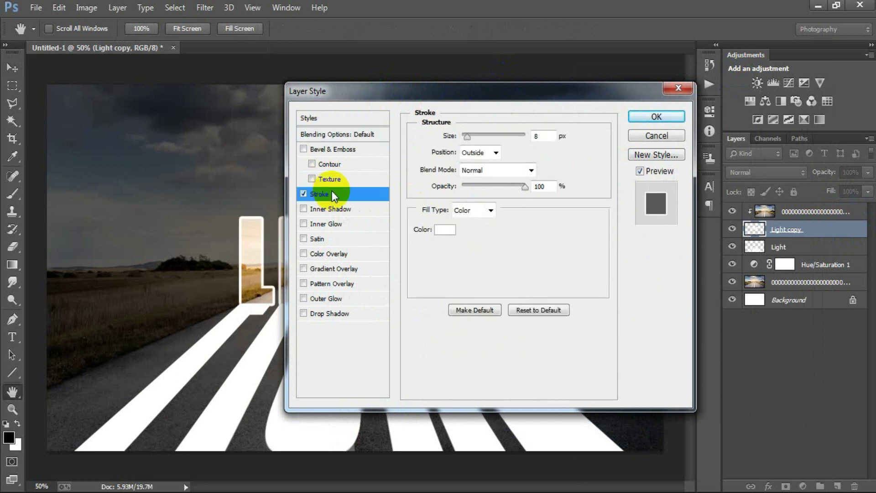
double_click(541, 137)
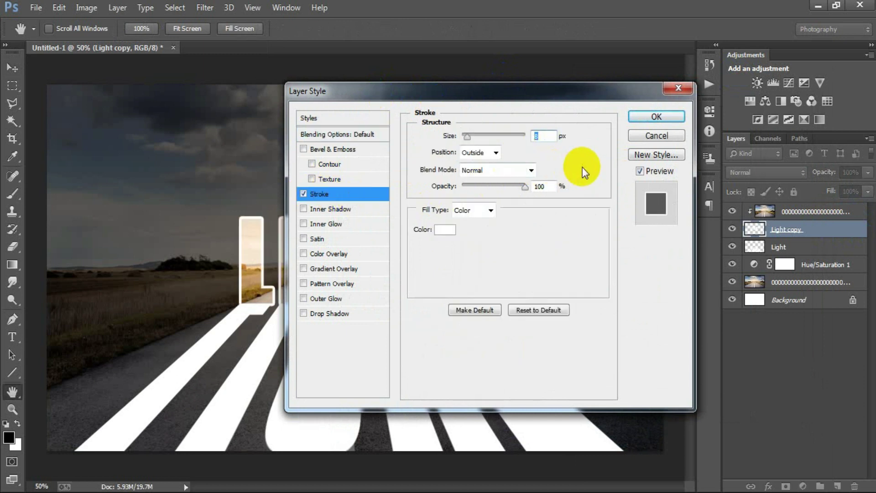
text(2)
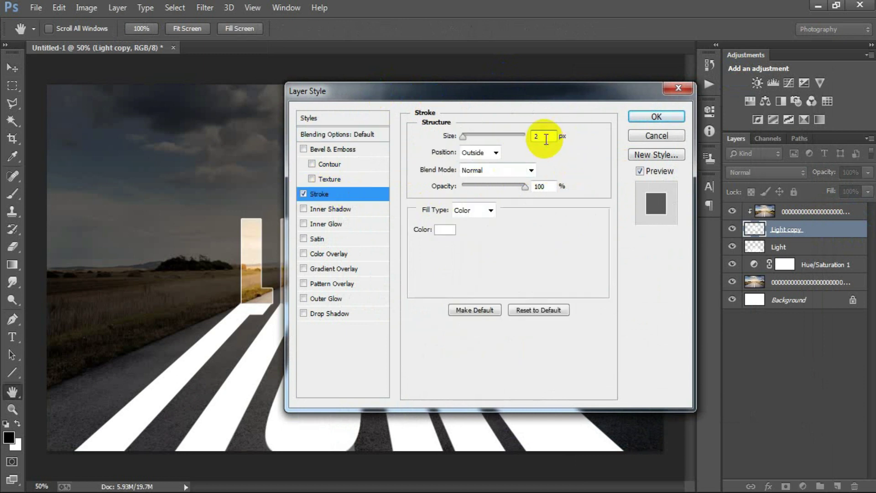
- Add a white inner glow to the Light copy layer with Overlay blending and 63% opacity
click(352, 223)
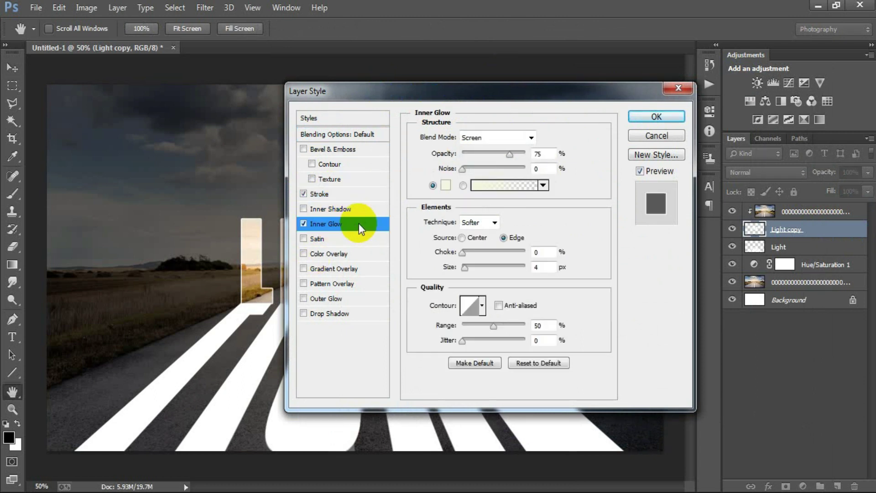
click(445, 185)
click(464, 124)
click(753, 118)
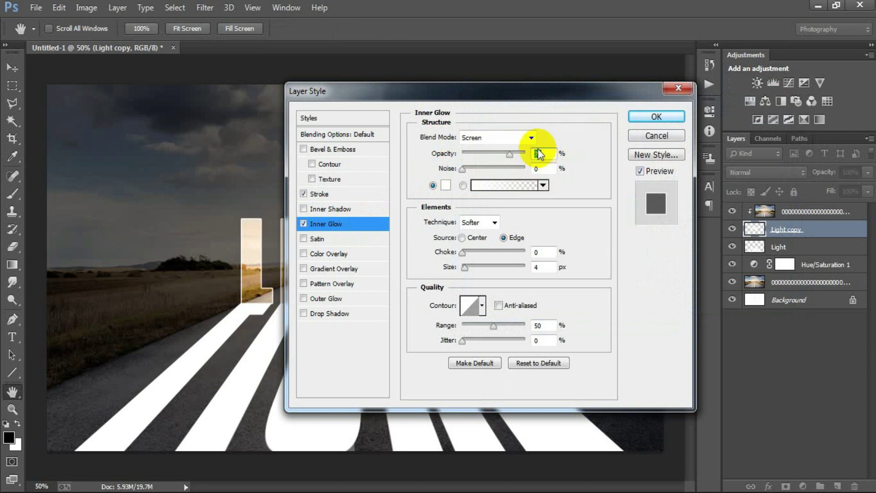
click(531, 138)
click(491, 313)
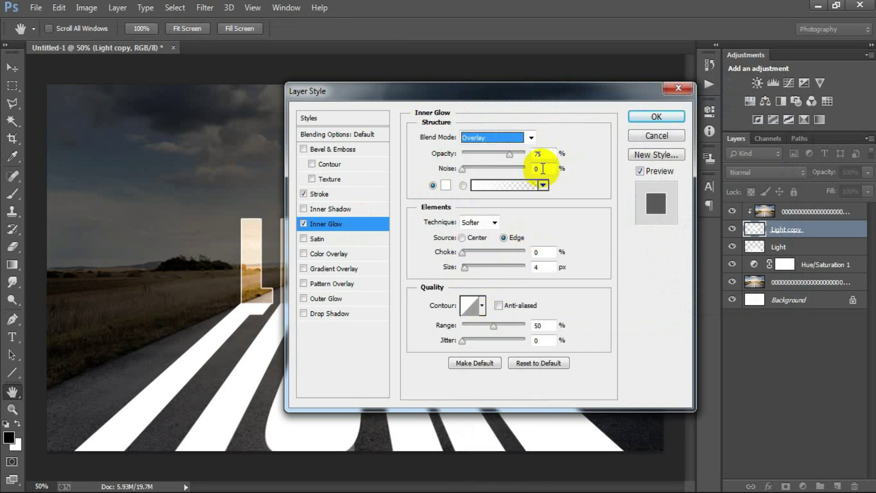
key(Tab)
text(6)
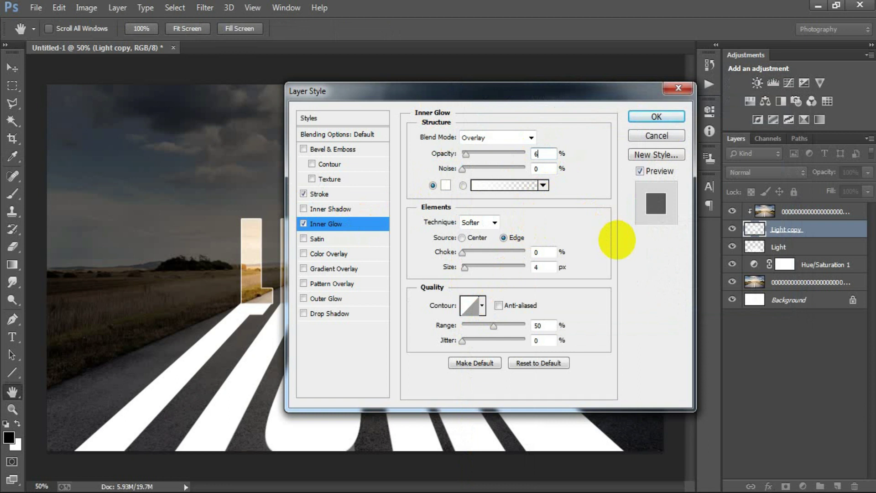
- Set the inner glow's choke to 9% and its size to 65 px
double_click(546, 253)
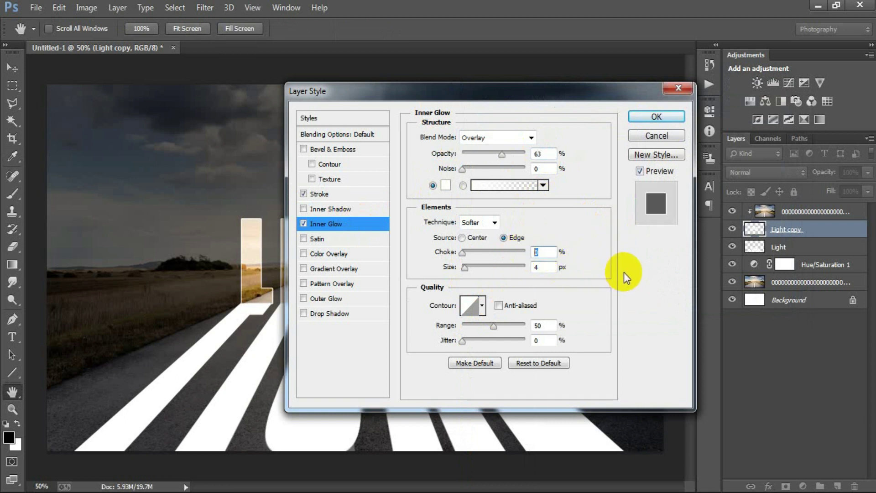
text(9)
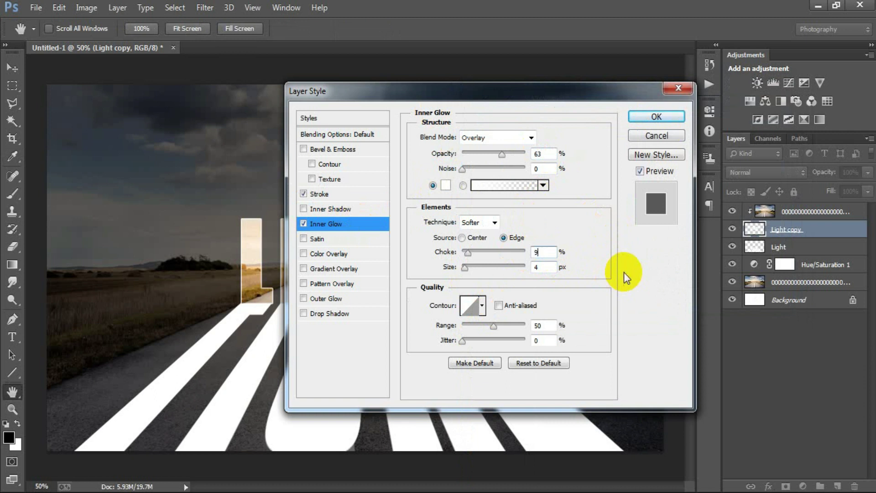
double_click(551, 266)
text(65)
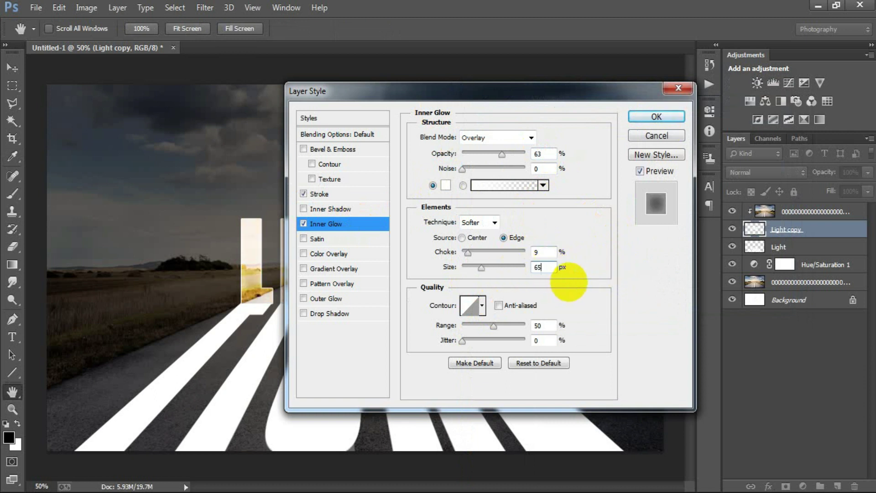
- Add a white (ffffff) outer glow to the Light copy layer with Overlay blending
click(343, 301)
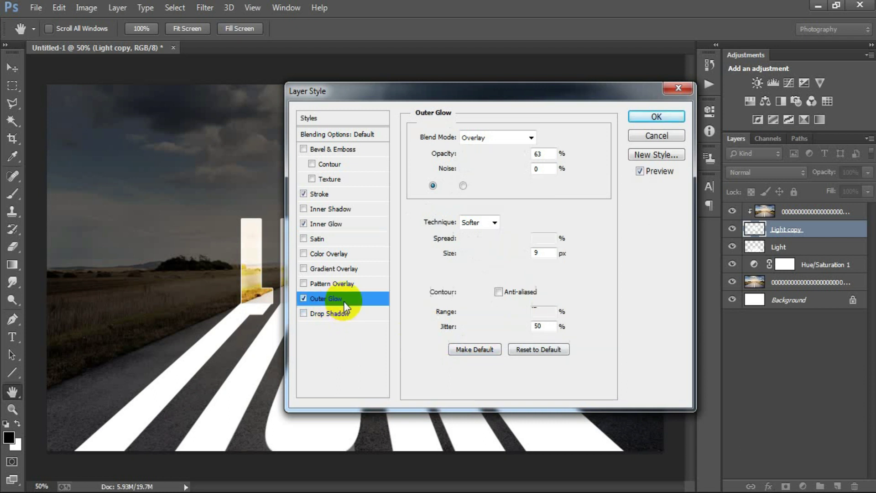
click(530, 137)
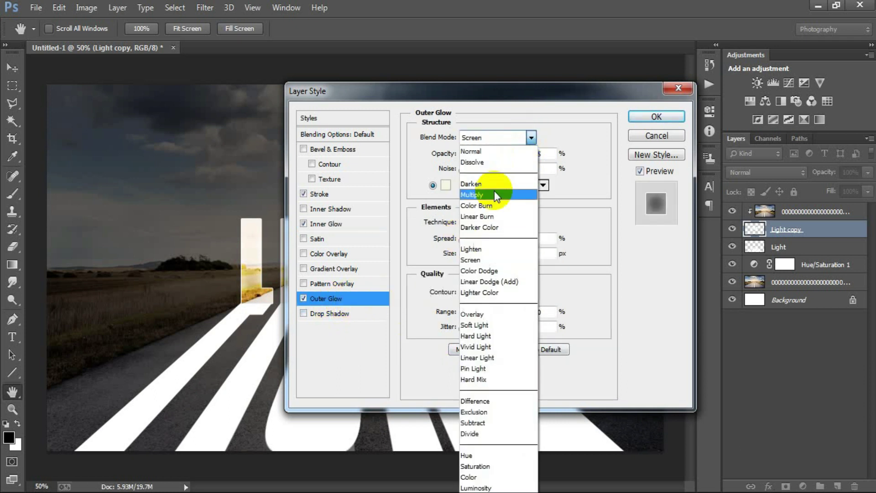
click(492, 314)
click(445, 185)
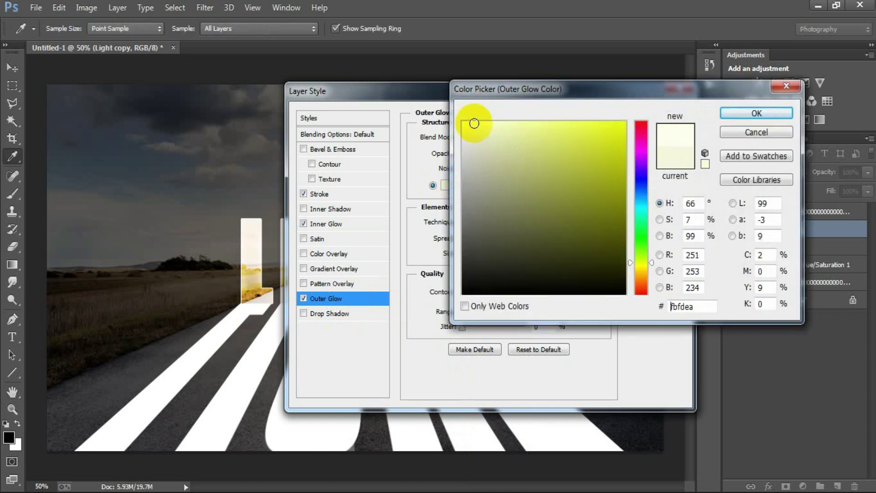
drag(474, 123, 463, 122)
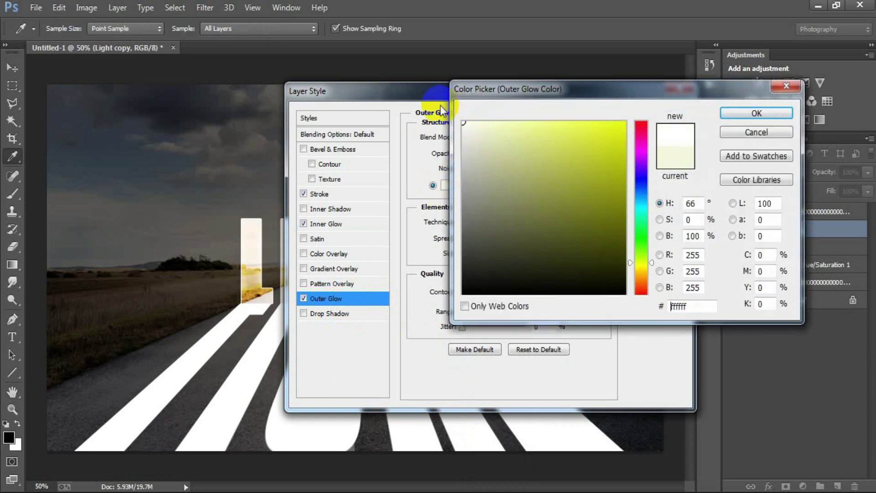
click(730, 113)
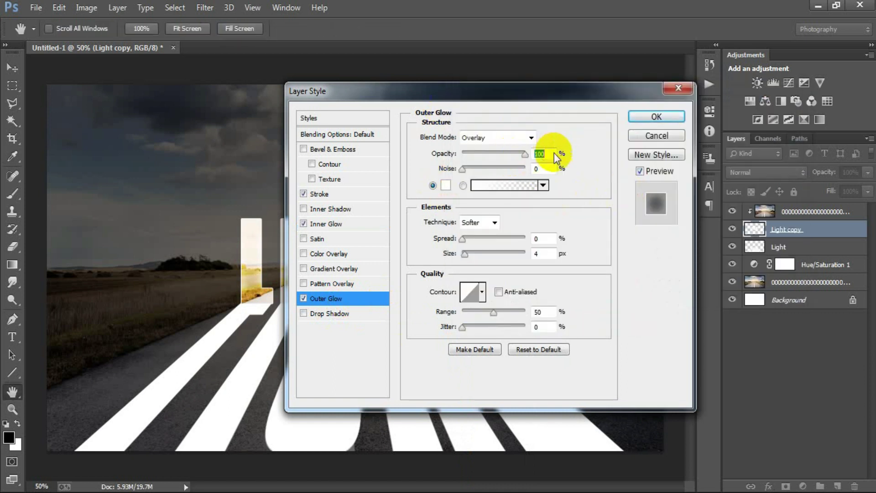
- Set the outer glow to 7% noise, 7% spread, 68 px size, 46% range and 90% opacity, and apply the layer style
click(541, 168)
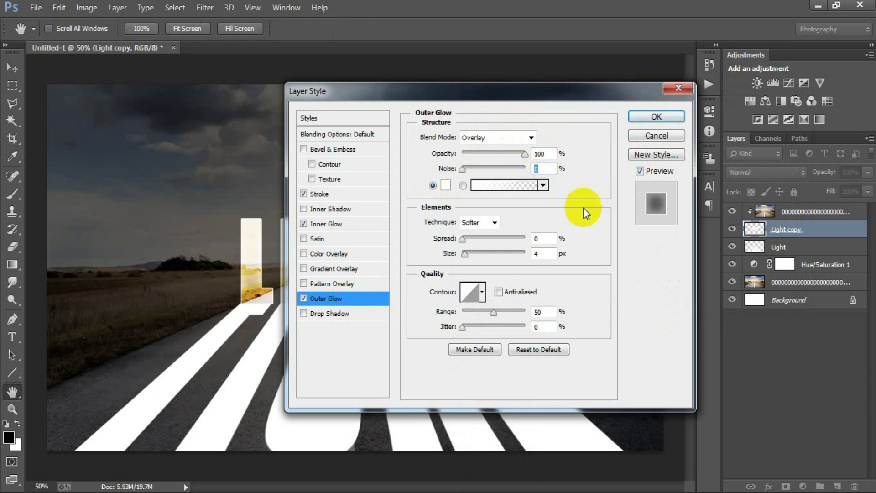
click(544, 239)
text(7)
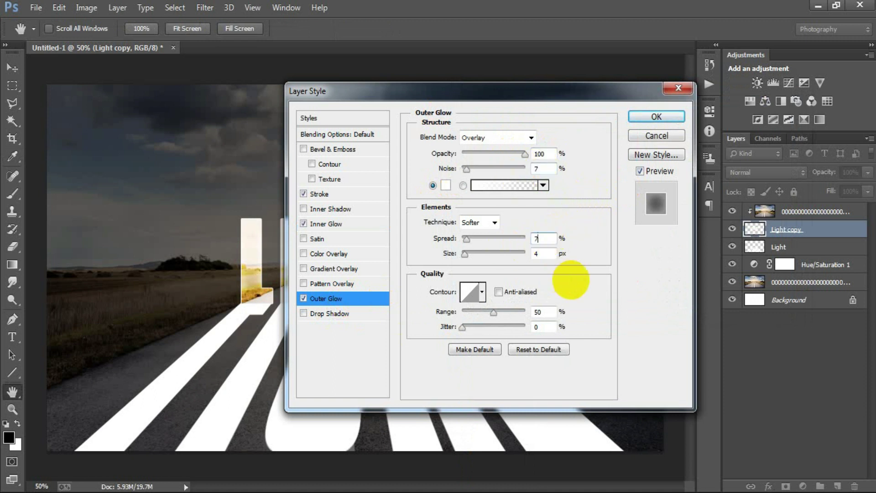
click(548, 254)
text(68)
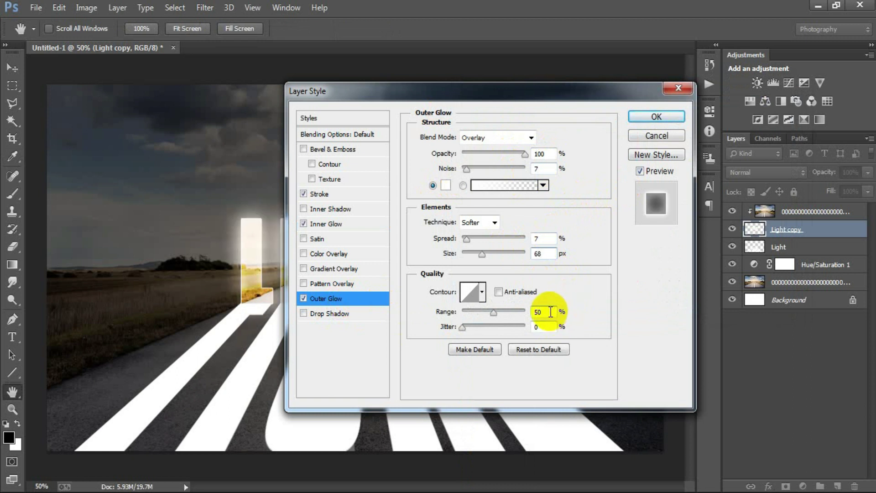
text(46)
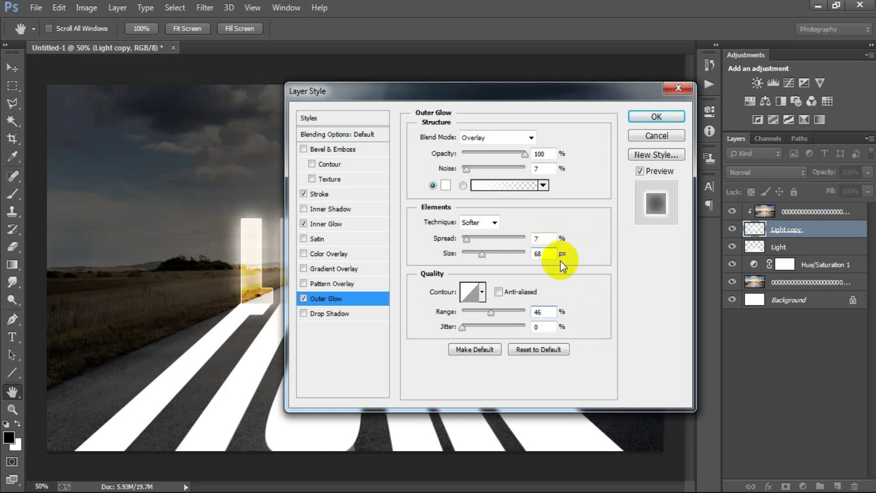
drag(528, 157, 515, 155)
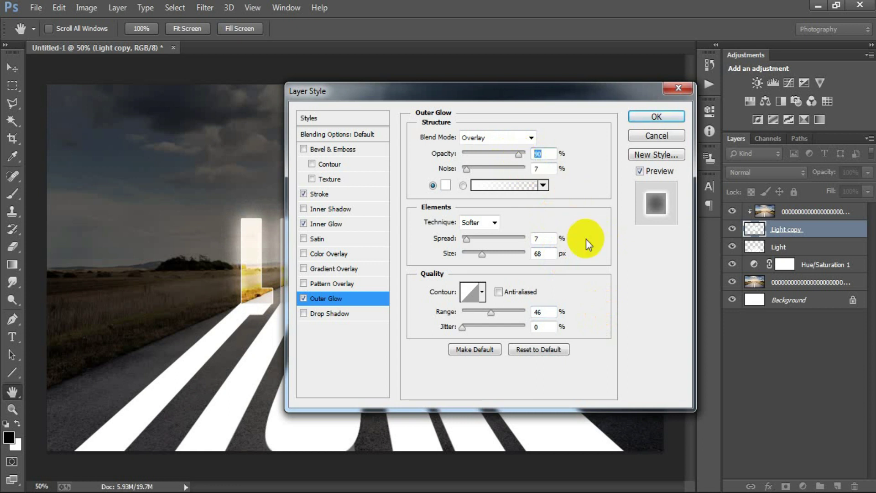
click(656, 117)
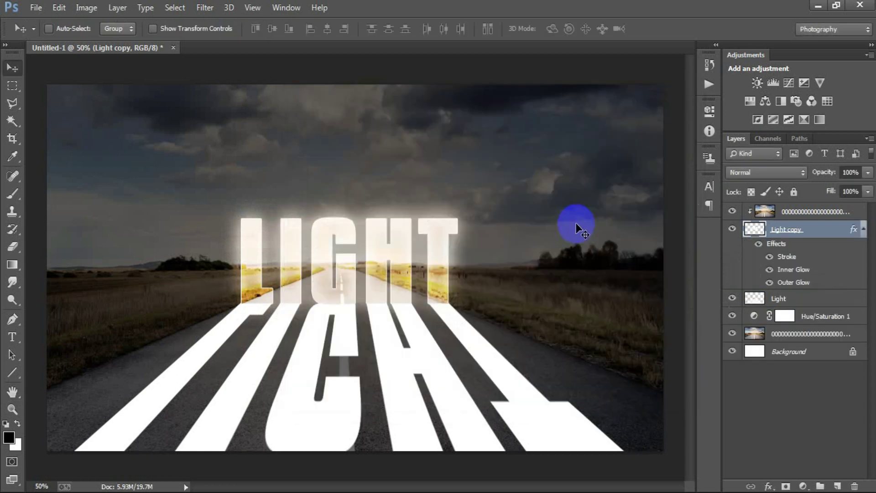
click(864, 229)
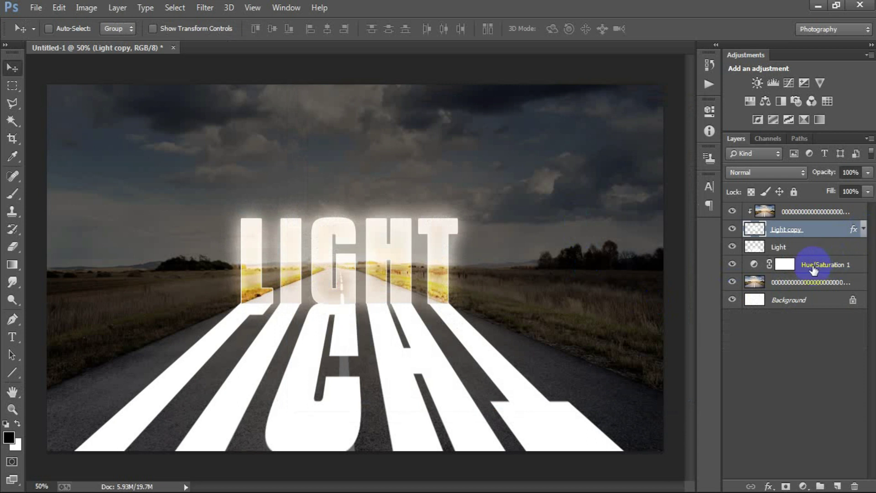
- Blur the flipped Light layer on the road with a Gaussian Blur of 4.4 pixels radius
click(772, 250)
click(731, 246)
click(731, 247)
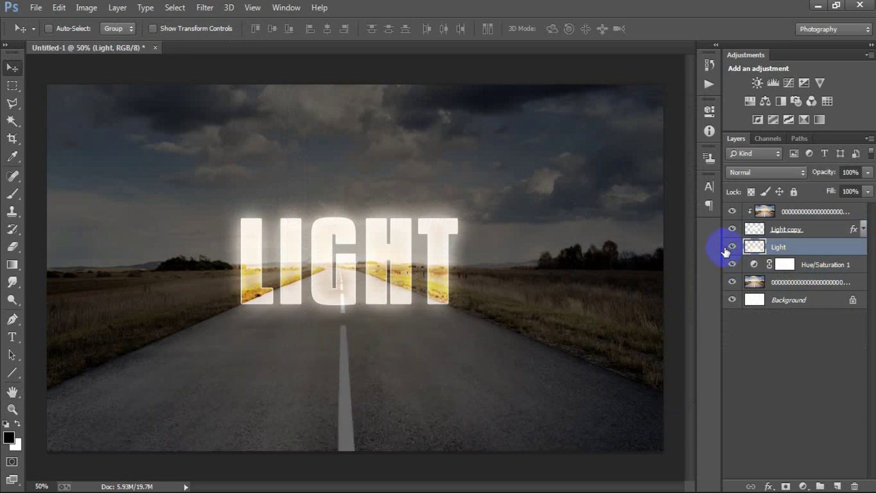
click(201, 9)
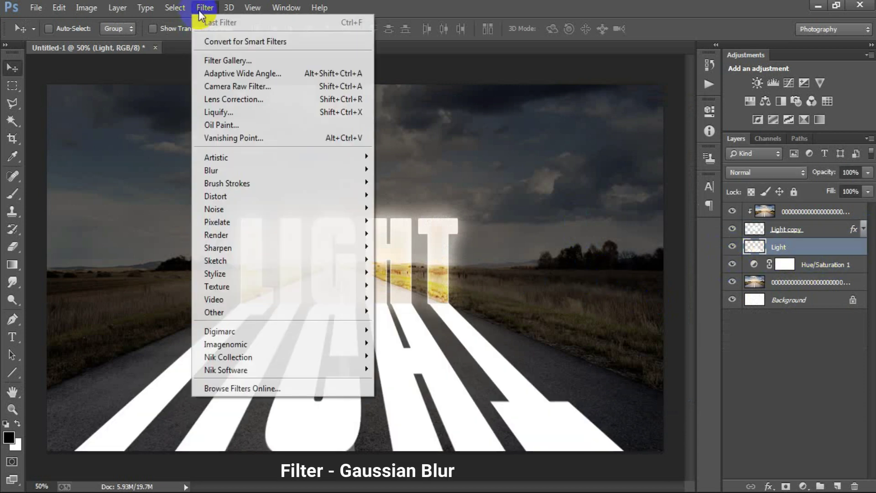
mouse_move(256, 171)
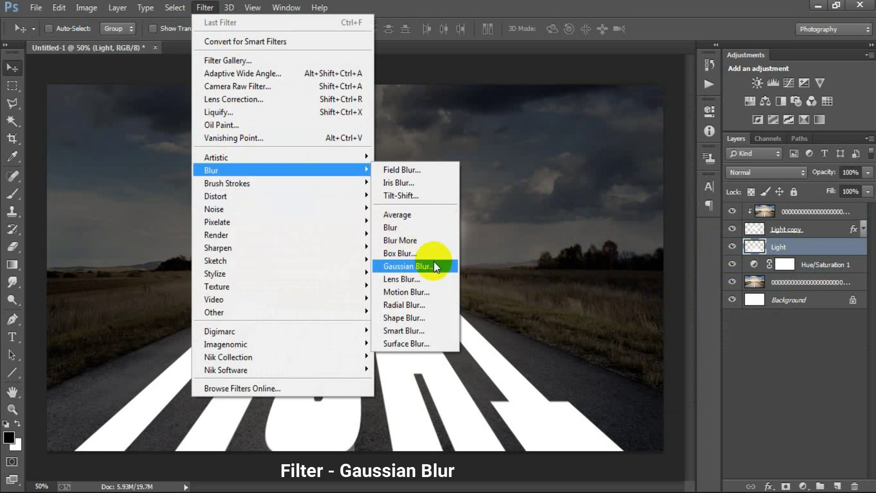
click(439, 262)
click(726, 125)
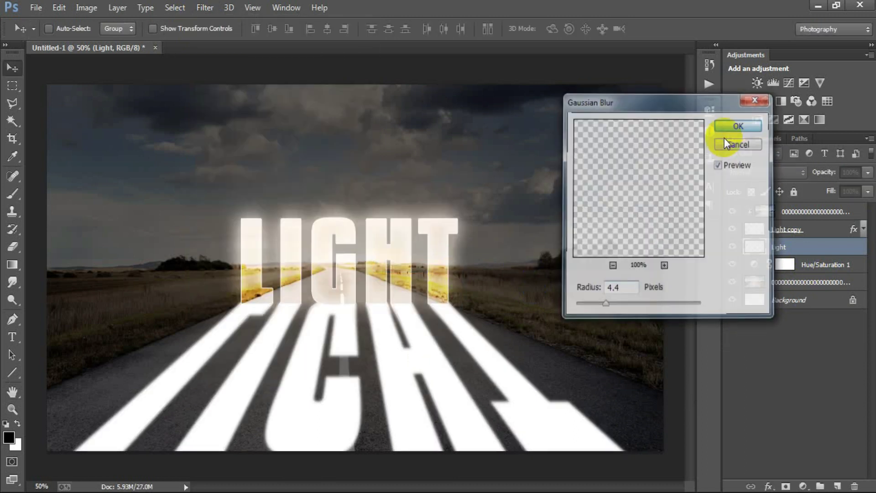
click(733, 249)
click(732, 248)
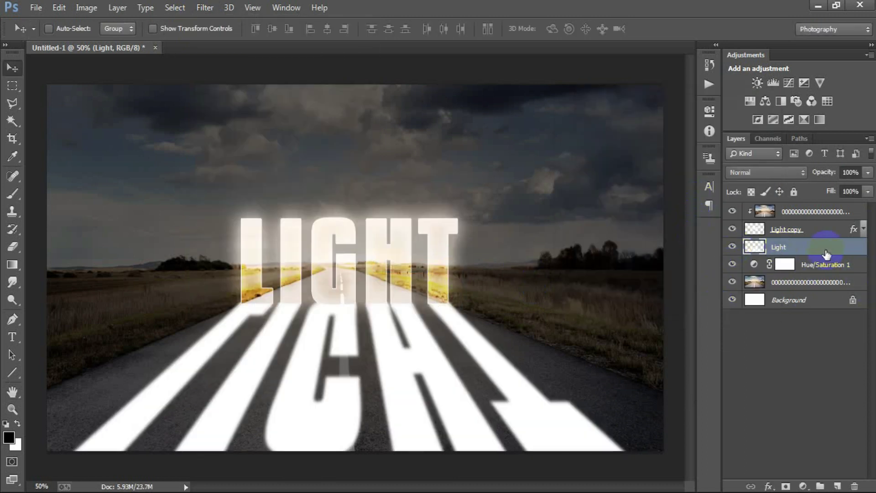
- Blend the flipped Light layer into the asphalt by splitting the underlying layer's black Blend If range to 0 / 80
double_click(861, 253)
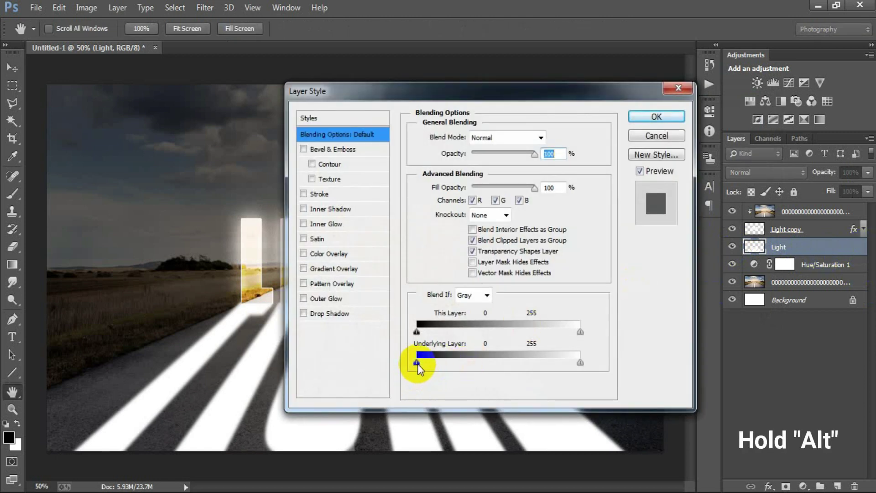
drag(418, 364, 469, 360)
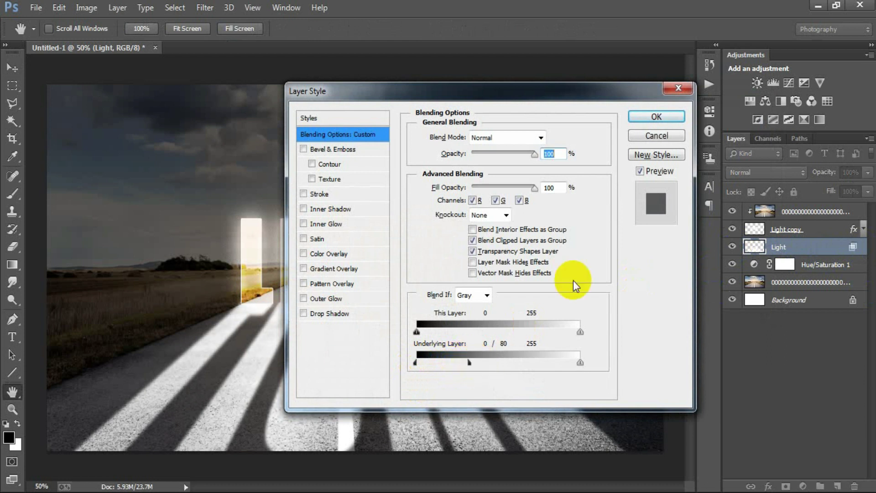
click(656, 120)
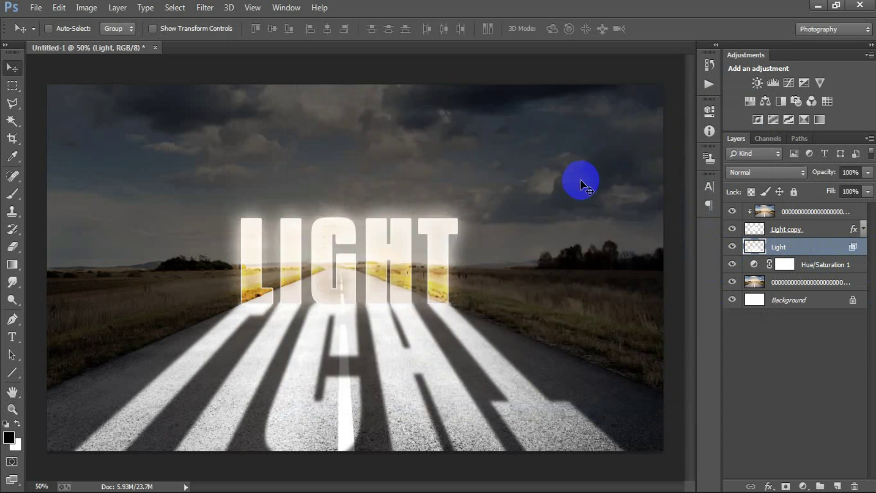
- Add a layer mask to the flipped Light layer and fade its lower end with upward linear black-to-transparent gradients from below the canvas
click(783, 487)
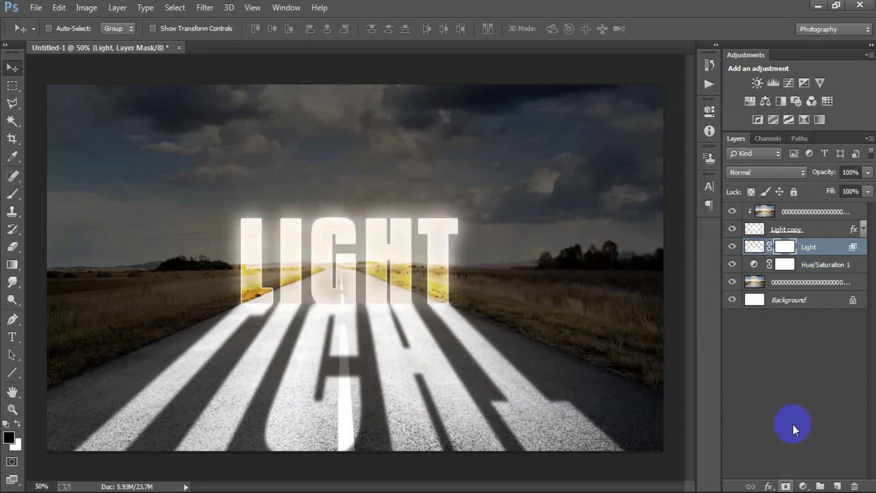
click(14, 264)
click(67, 265)
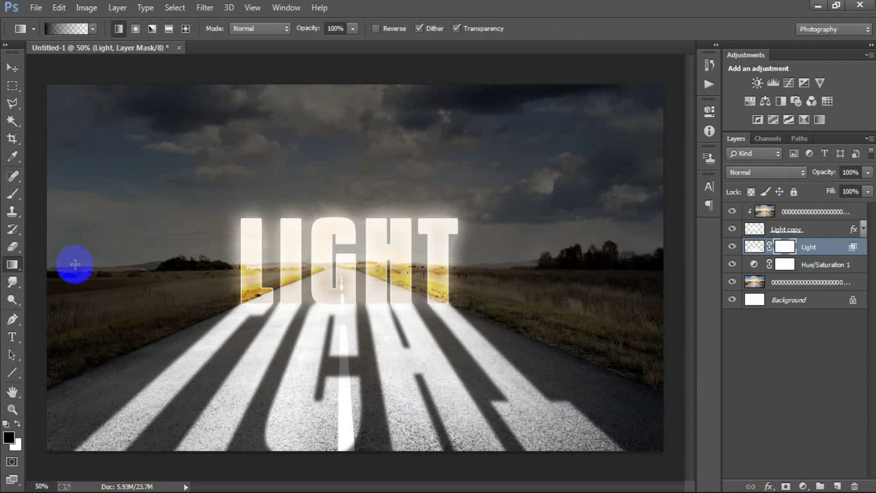
drag(367, 475, 396, 315)
drag(369, 488, 368, 332)
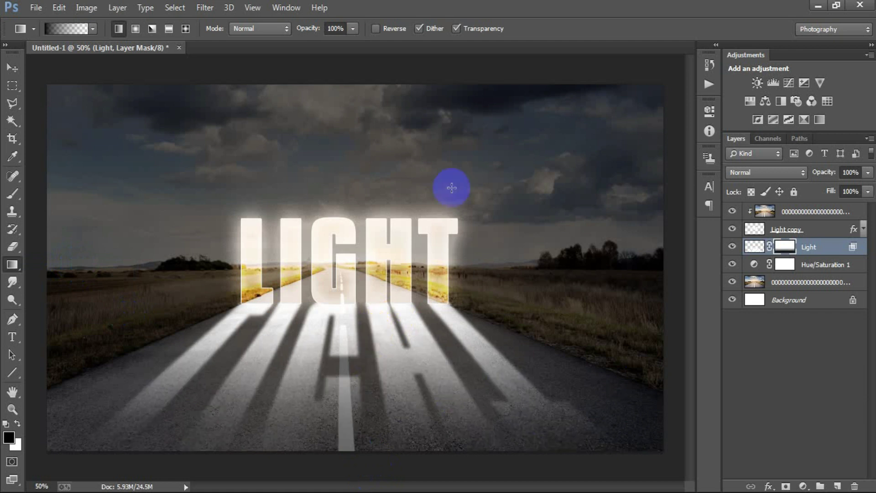
click(13, 67)
click(270, 232)
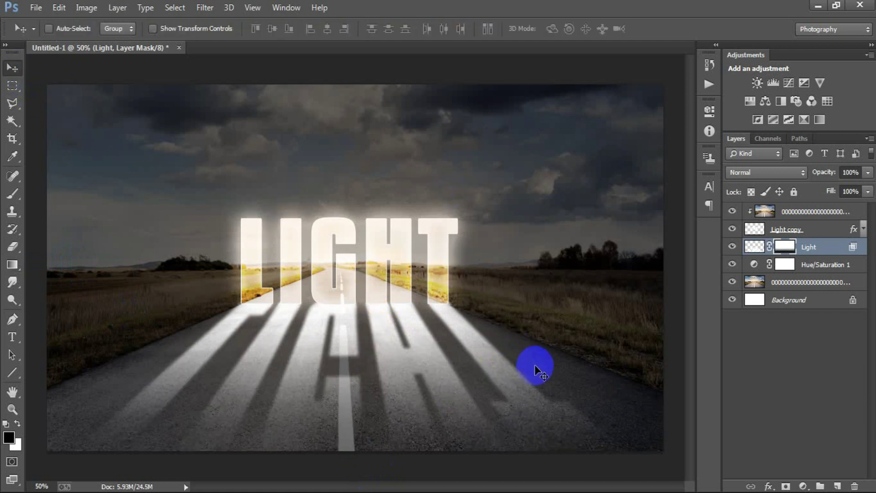
key(ctrl+plus)
key(ctrl+minus)
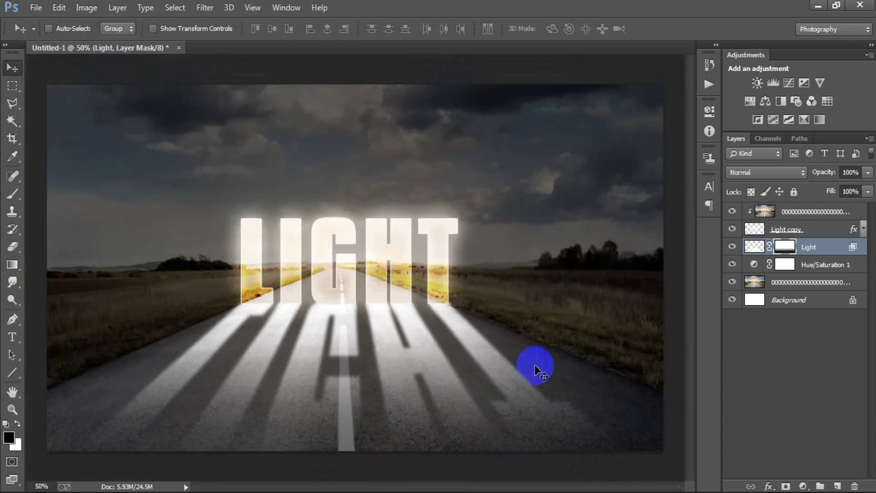